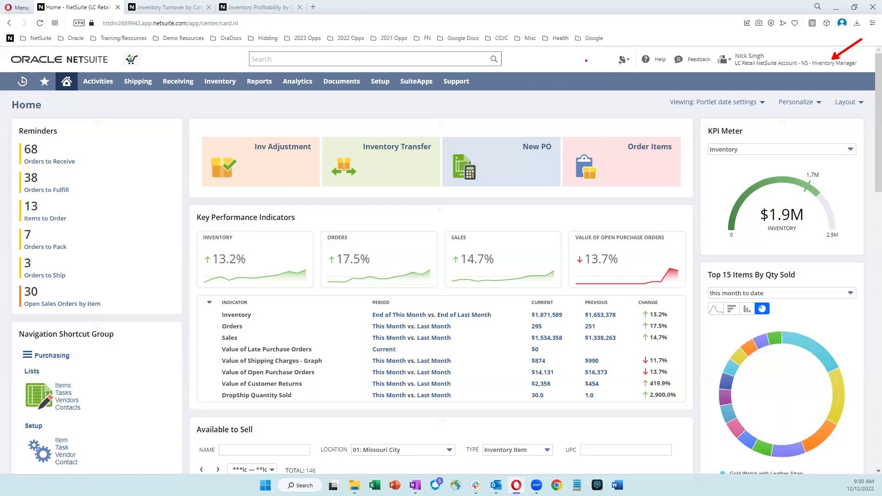
Step: Review the Available to Sell stock locations, keeping Missouri City as the stock location
key("Escape")
scroll(581, 100, "down", 1)
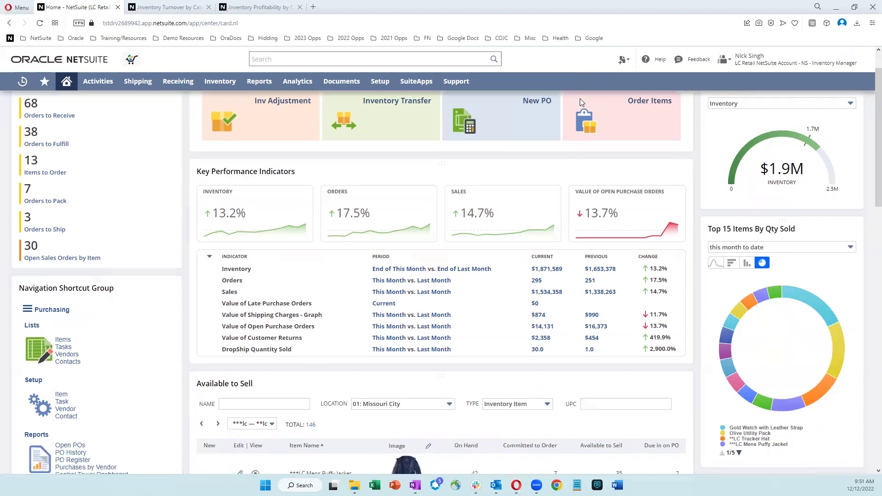
scroll(581, 100, "down", 1)
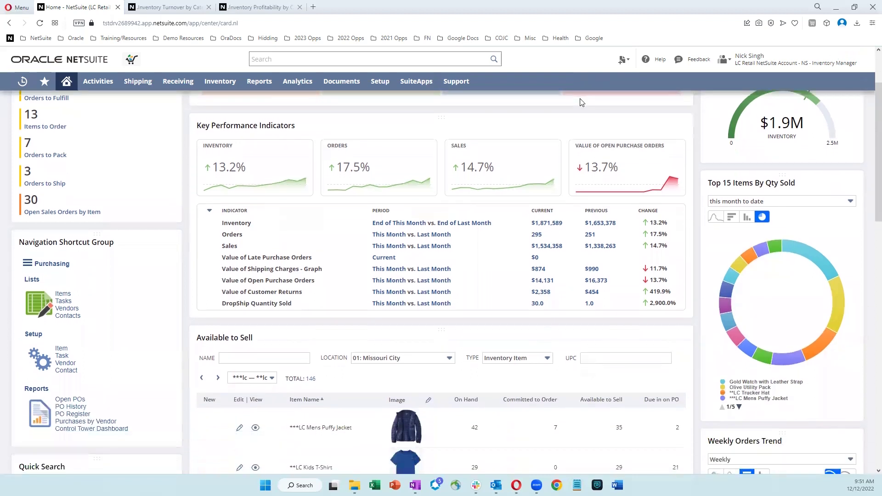
scroll(581, 102, "down", 1)
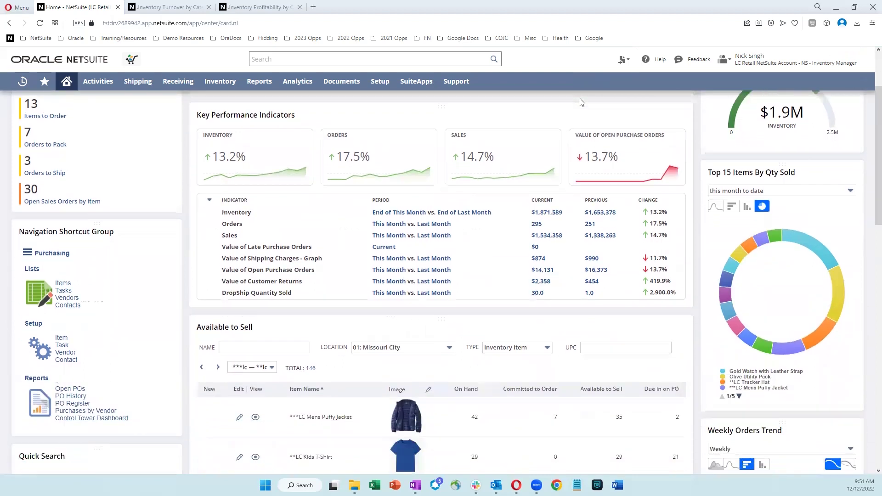
scroll(581, 102, "down", 3)
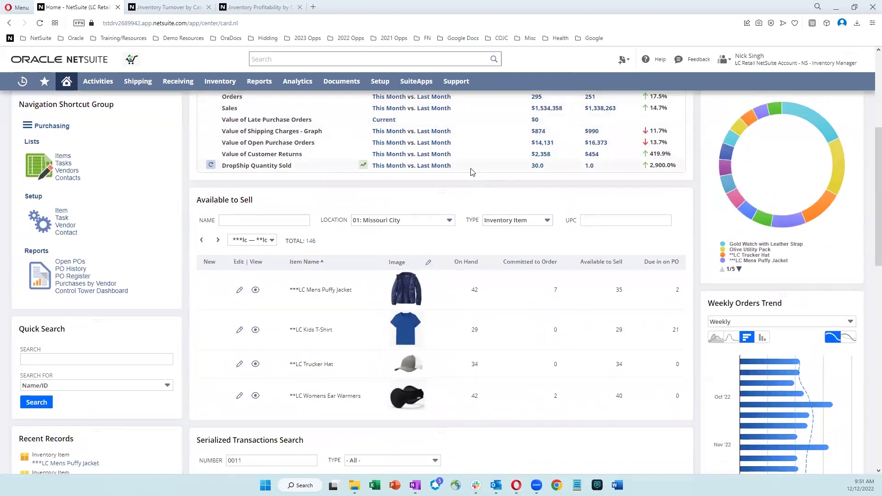
left_click(450, 221)
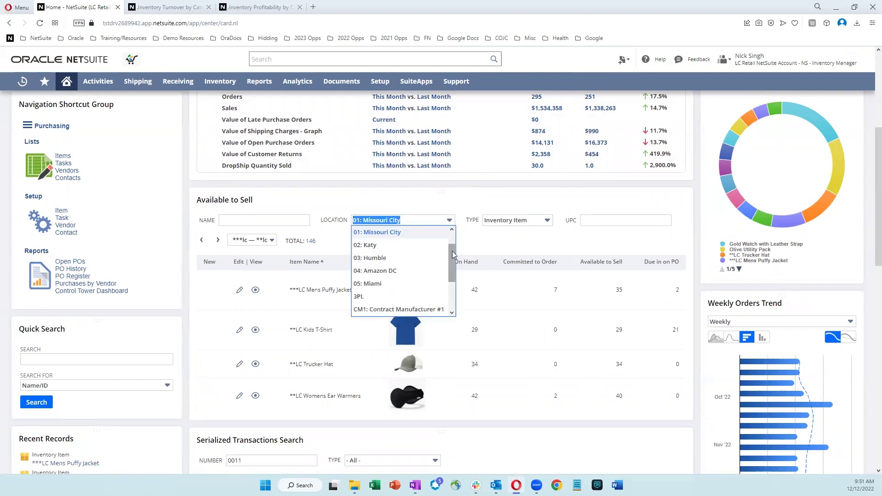
scroll(444, 271, "down", 1)
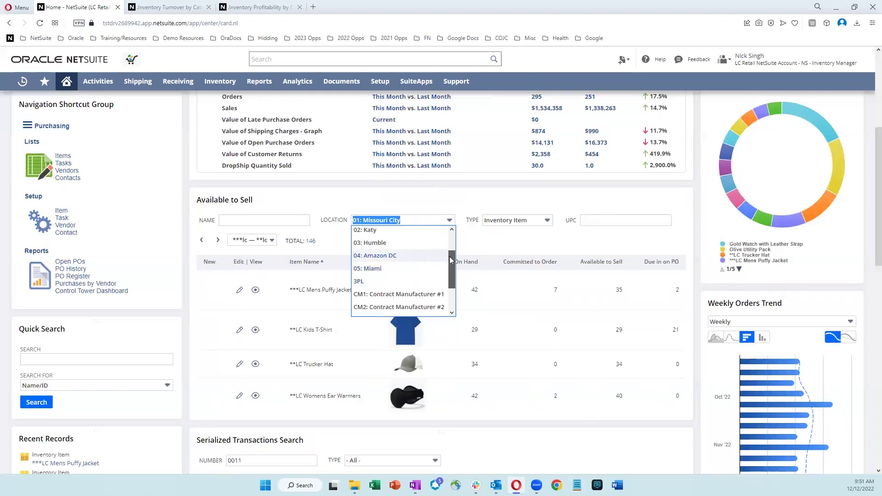
left_click_drag(451, 258, 454, 231)
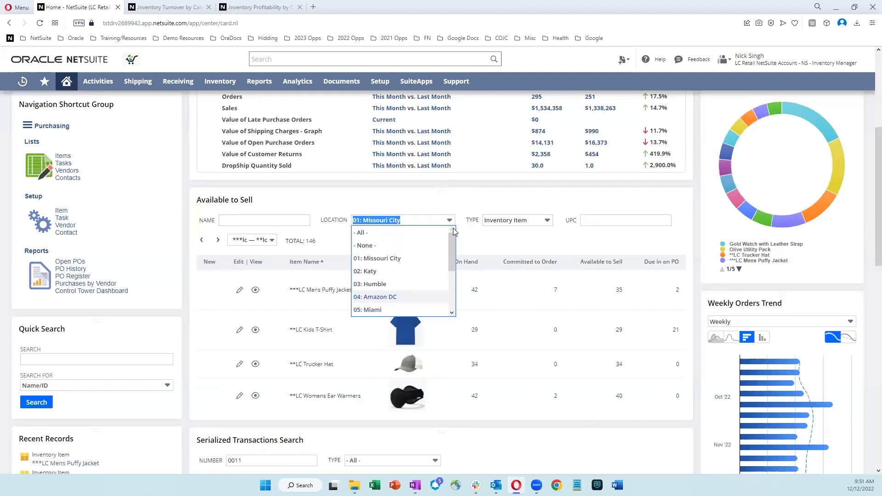
left_click(496, 191)
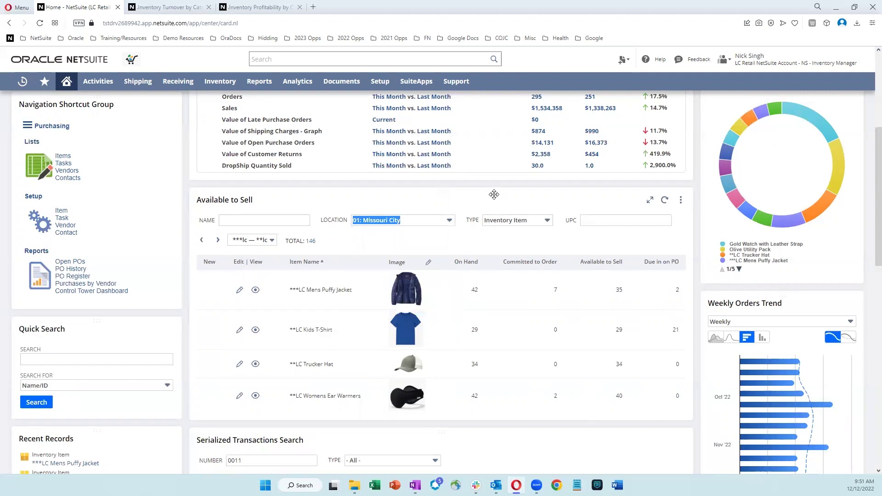
mouse_move(452, 254)
left_mouse_down()
mouse_move(568, 309)
mouse_move(690, 309)
mouse_move(694, 419)
left_mouse_up()
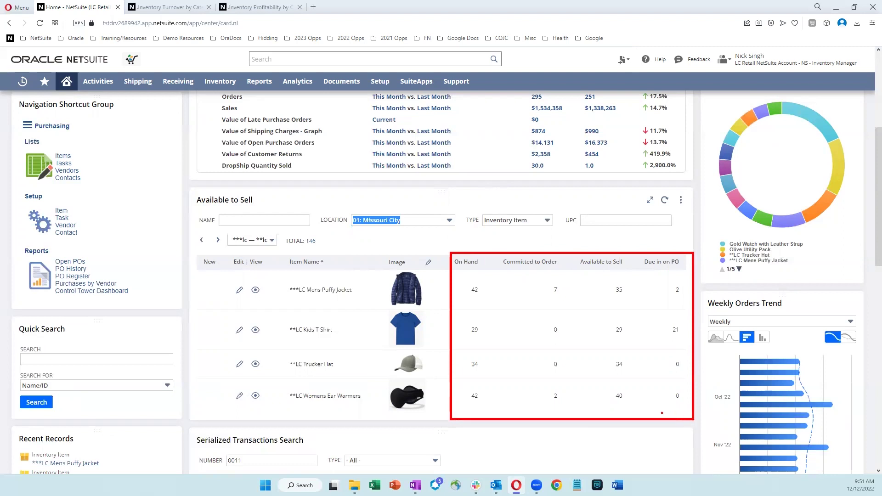
key("Escape")
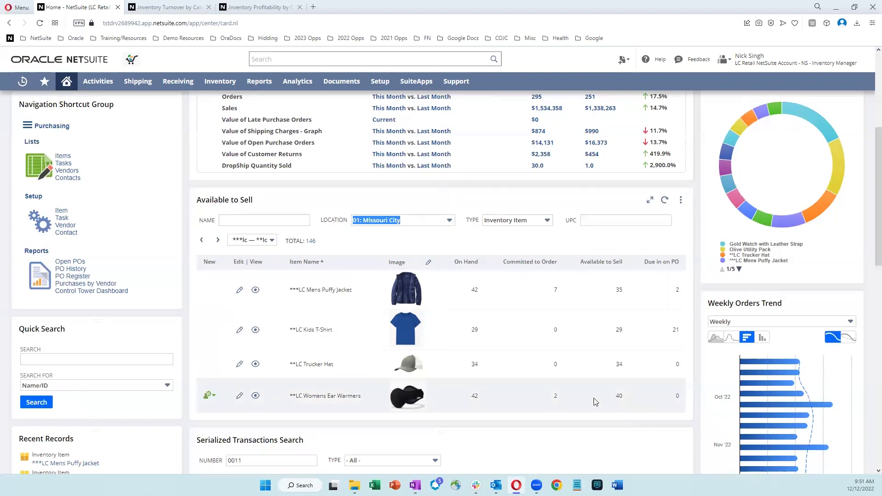
Step: Open the LC Mens Puffy Jacket record and review on-hand stock: 42 Missouri City, 10 Katy, 5 Humble
left_click(256, 292)
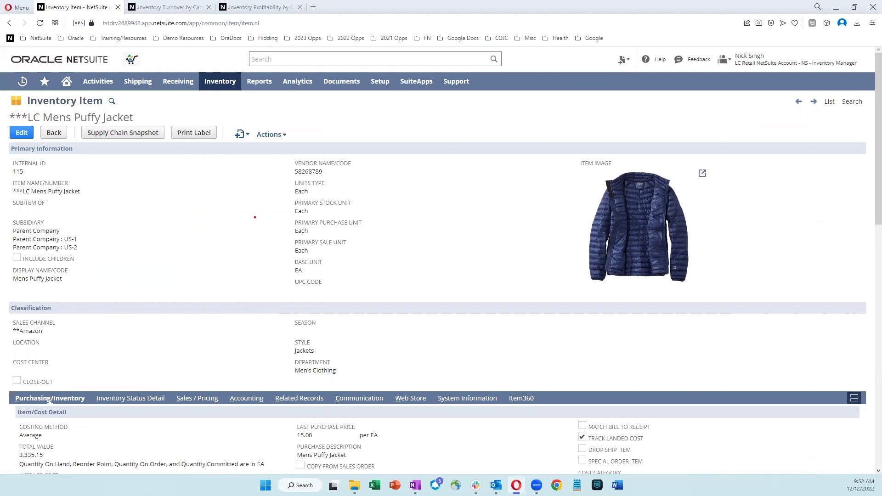
mouse_move(273, 194)
left_mouse_down()
mouse_move(342, 215)
mouse_move(392, 272)
mouse_move(394, 294)
left_mouse_up()
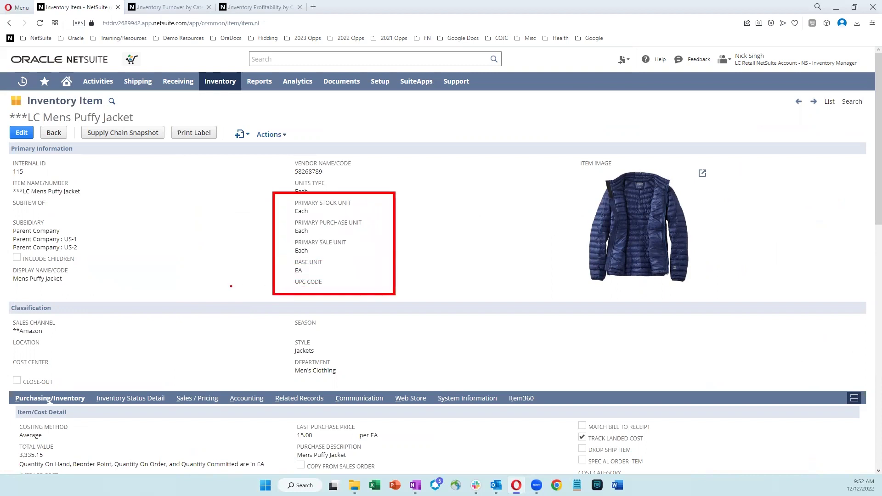
key("Escape")
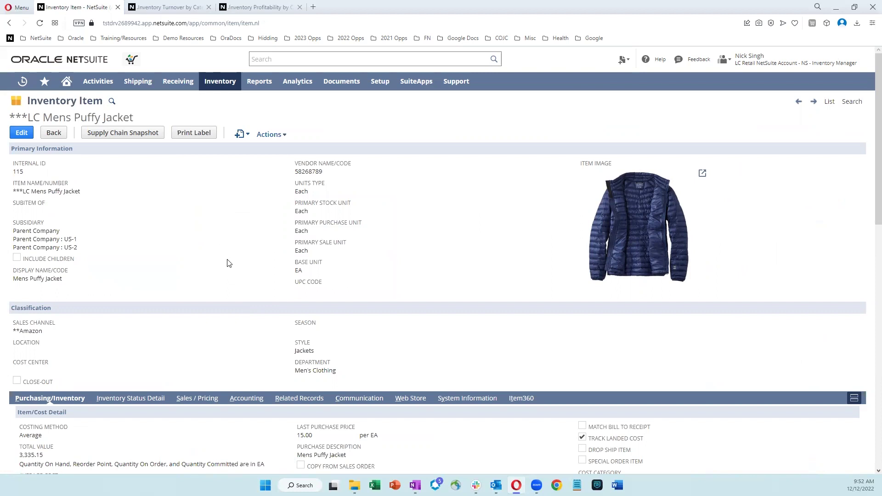
scroll(229, 263, "down", 5)
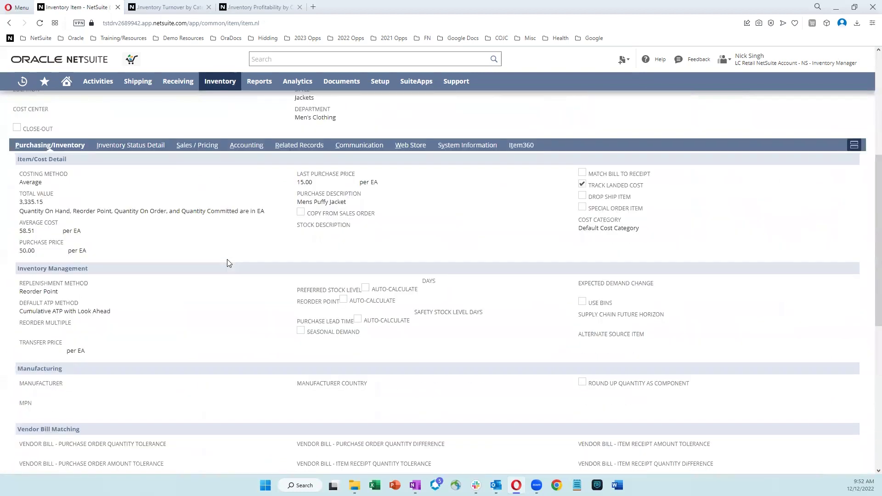
scroll(211, 255, "down", 1)
left_click_drag(83, 113, 123, 96)
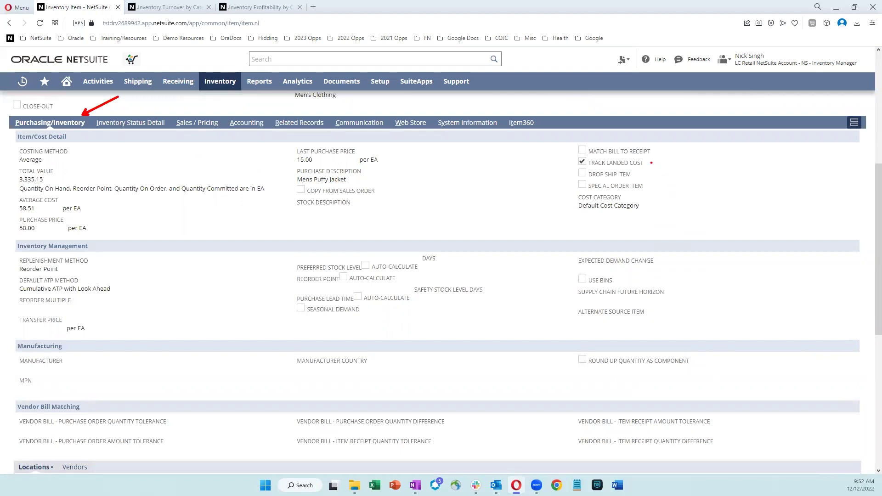
left_click_drag(650, 163, 715, 157)
left_click_drag(647, 176, 713, 175)
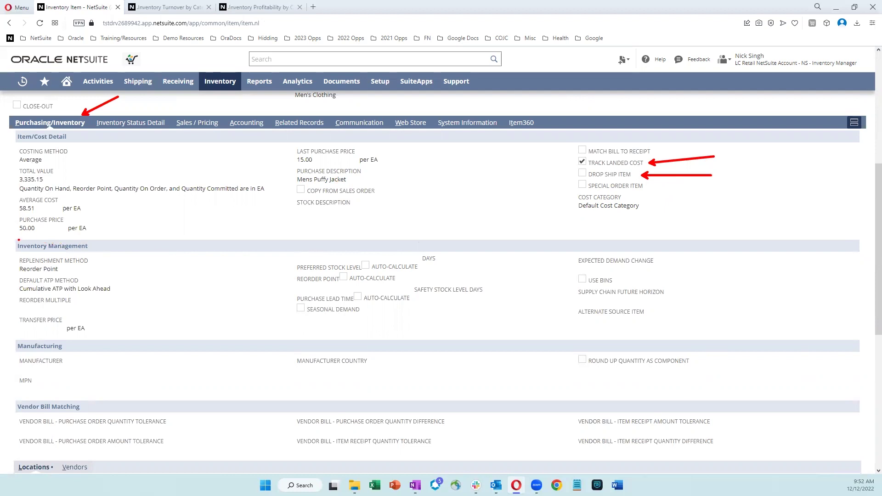
mouse_move(13, 238)
left_mouse_down()
mouse_move(114, 263)
mouse_move(117, 277)
left_mouse_up()
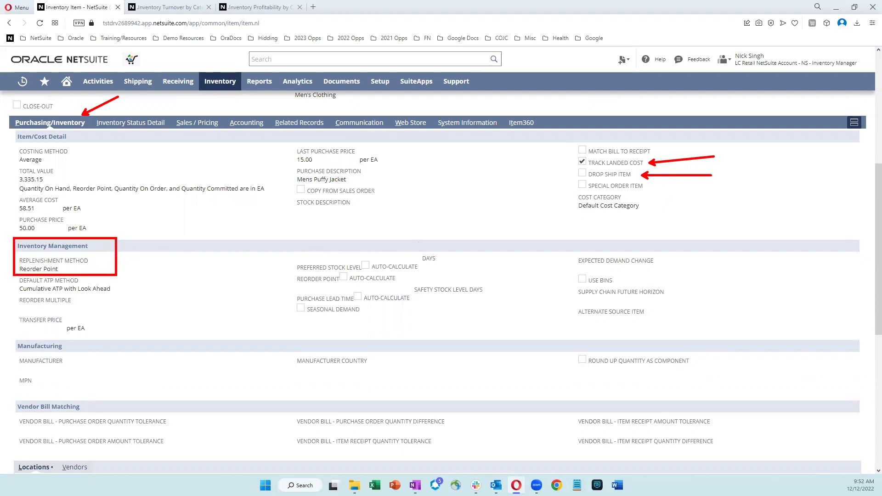
mouse_move(118, 276)
left_mouse_down()
mouse_move(125, 334)
mouse_move(148, 344)
mouse_move(699, 342)
left_mouse_up()
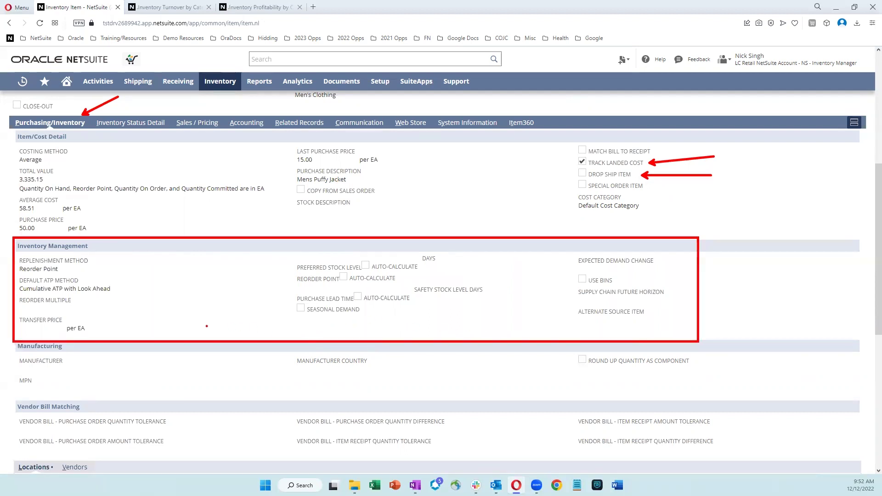
key("Escape")
Step: Review the jacket's Locations table (average cost 58.51, total value 3,335.15) and return to the subtabs
scroll(206, 329, "down", 6)
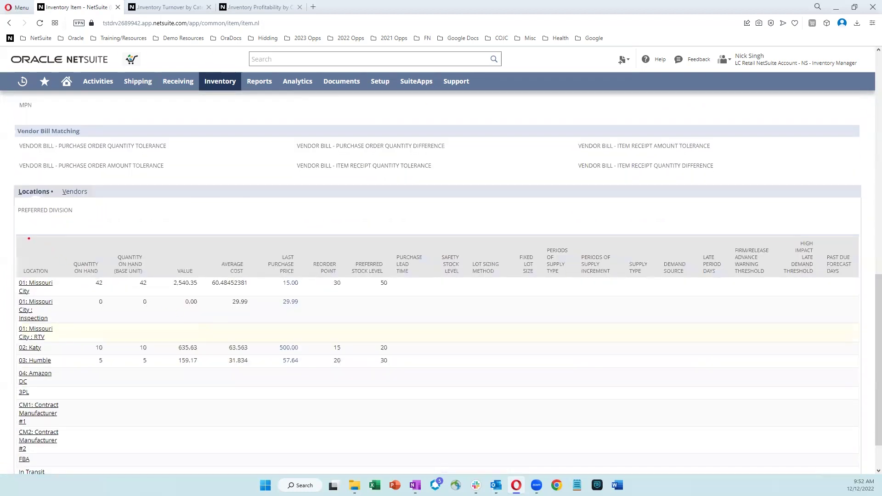
mouse_move(12, 233)
left_mouse_down()
mouse_move(377, 373)
mouse_move(427, 375)
left_mouse_up()
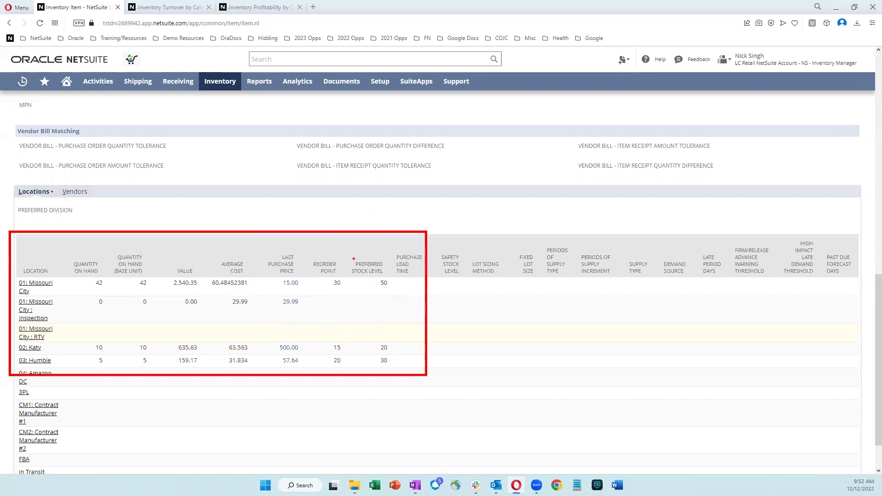
left_click_drag(354, 258, 315, 226)
left_click_drag(454, 248, 509, 206)
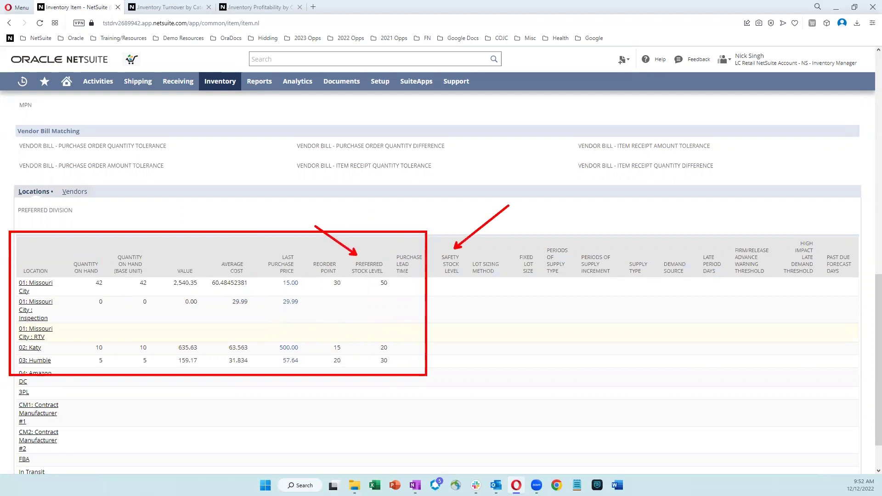
key("Escape")
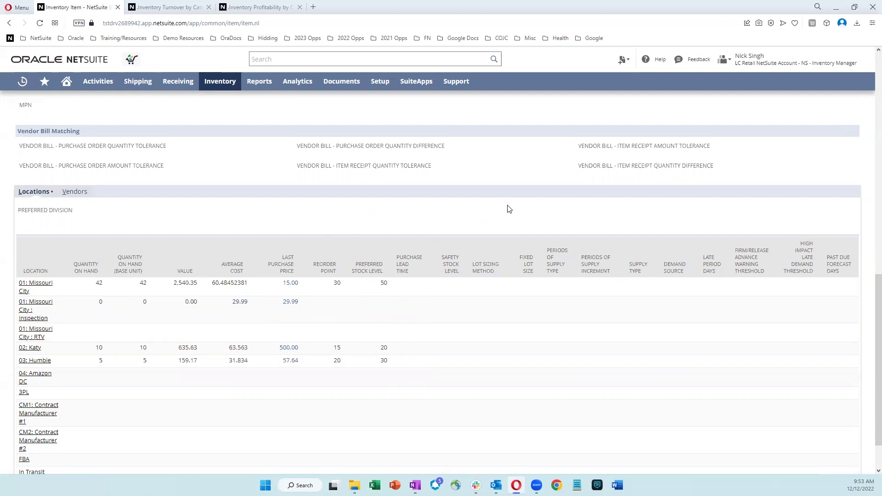
scroll(436, 207, "up", 5)
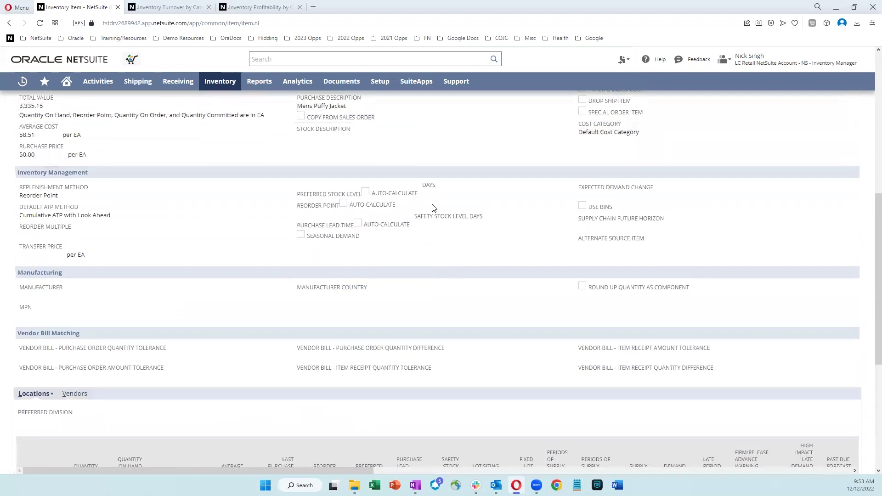
scroll(429, 209, "up", 3)
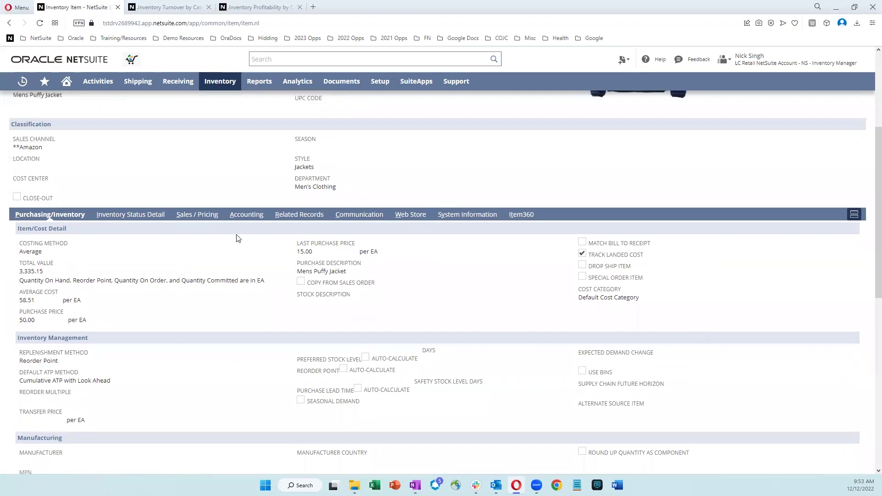
left_click(199, 219)
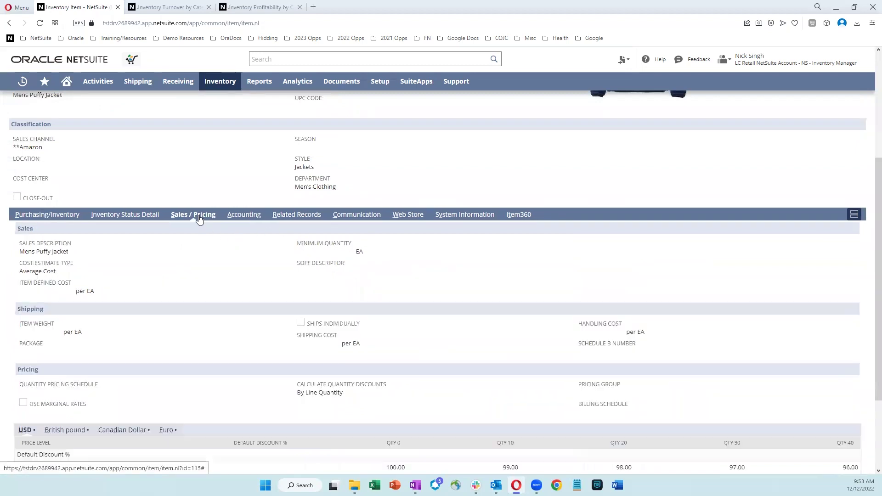
scroll(200, 218, "down", 3)
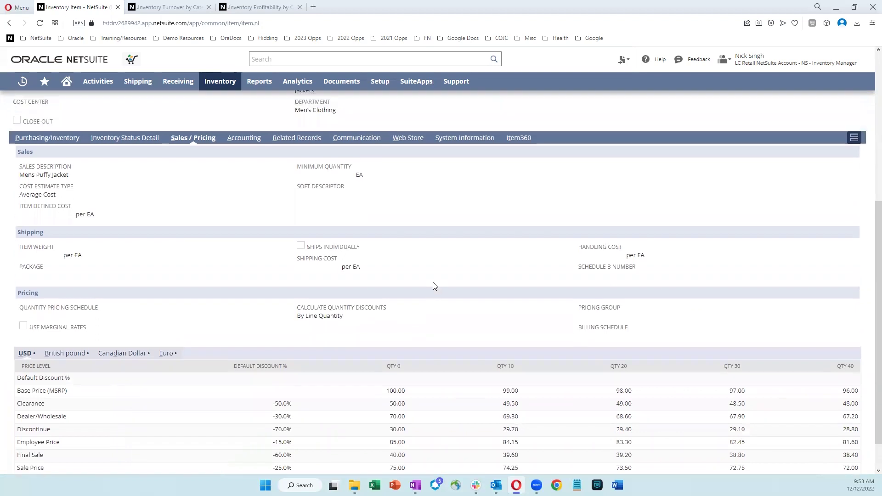
scroll(435, 287, "up", 1)
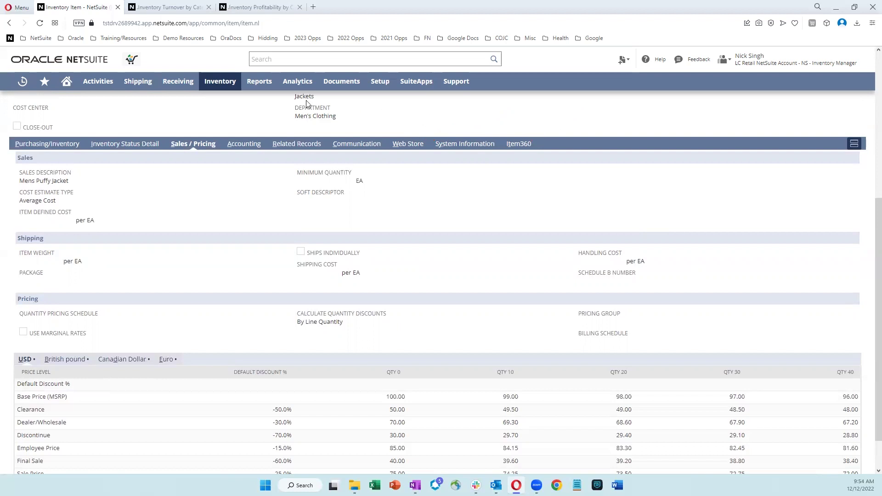
Step: Return to the Home dashboard and view the Serialized Transactions Search results for 0011
left_click(65, 84)
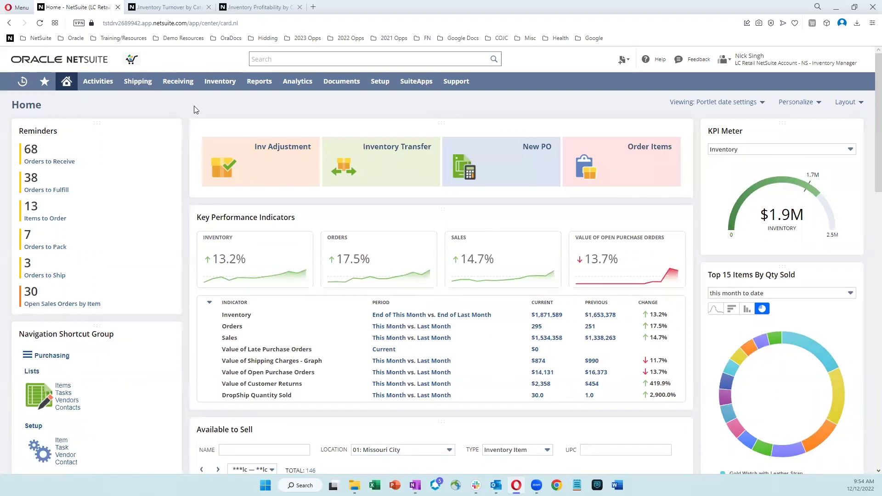
scroll(194, 110, "down", 5)
scroll(195, 110, "down", 4)
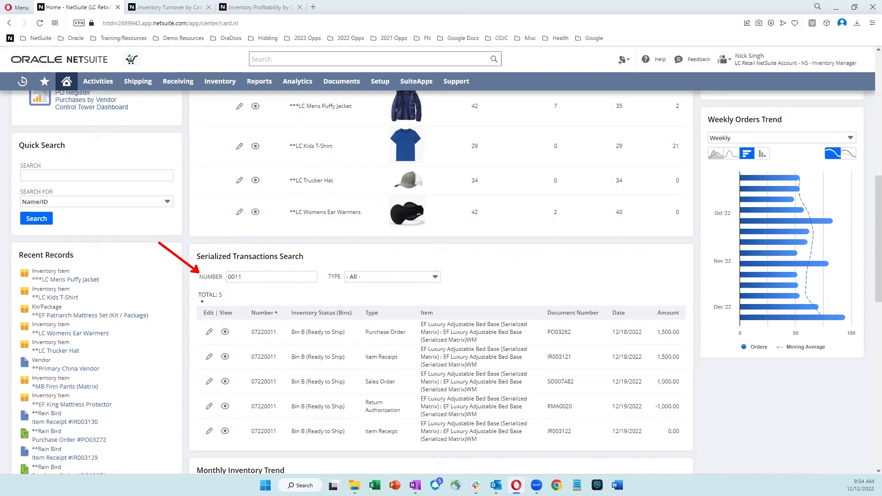
mouse_move(195, 302)
left_mouse_down()
mouse_move(455, 352)
mouse_move(485, 371)
mouse_move(492, 390)
mouse_move(421, 419)
mouse_move(417, 447)
left_mouse_up()
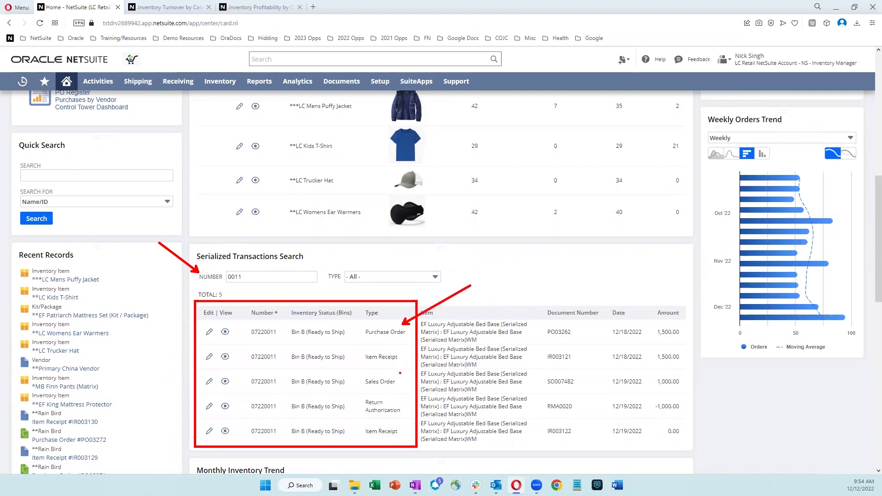
Step: Point out the Sales Order and Return Authorization rows, then scroll back up to Available to Sell
left_click_drag(401, 373, 431, 351)
left_click_drag(406, 401, 437, 378)
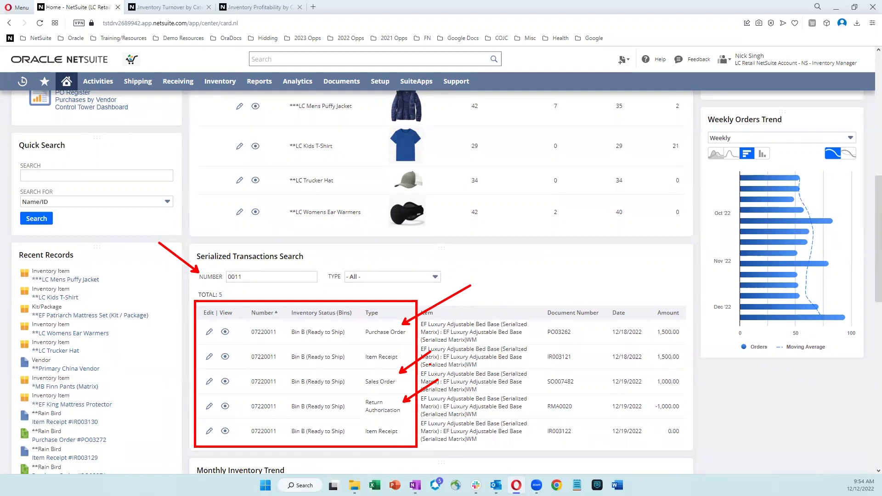
key("Escape")
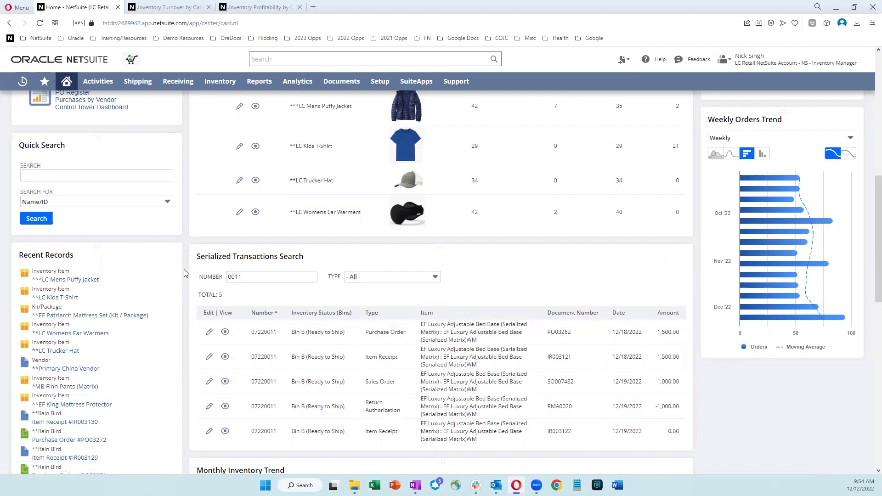
scroll(186, 272, "up", 2)
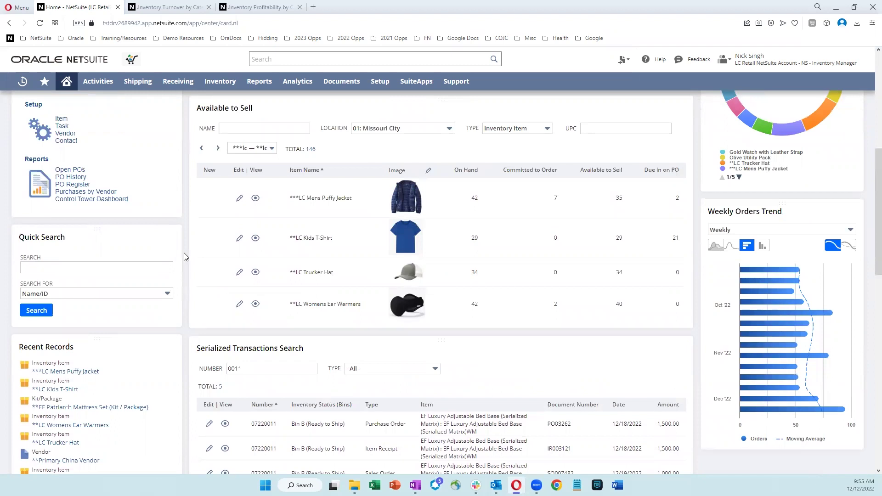
Step: Open the Mens Puffy Jacket record in a new tab and start a new custom item field
middle_click(238, 202)
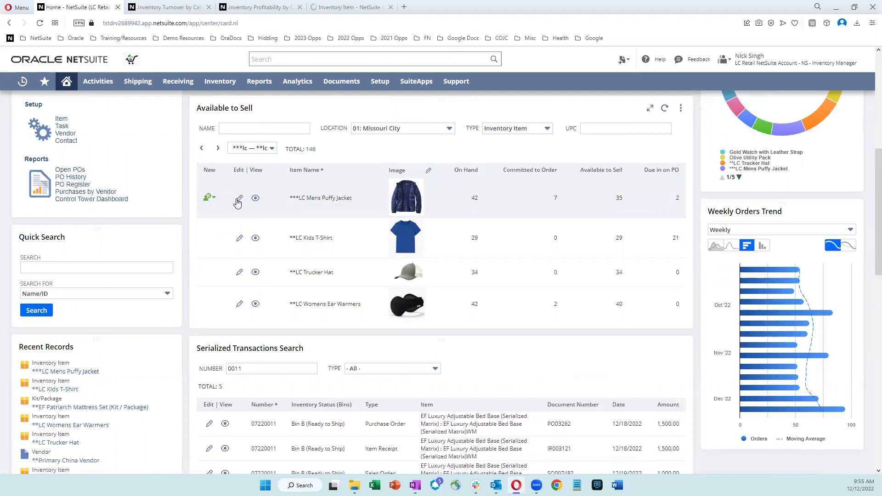
left_click(350, 8)
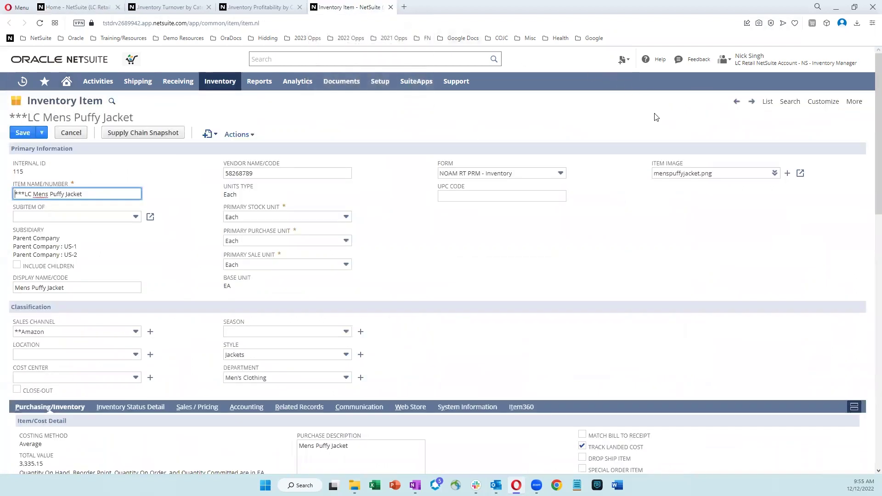
left_click(819, 114)
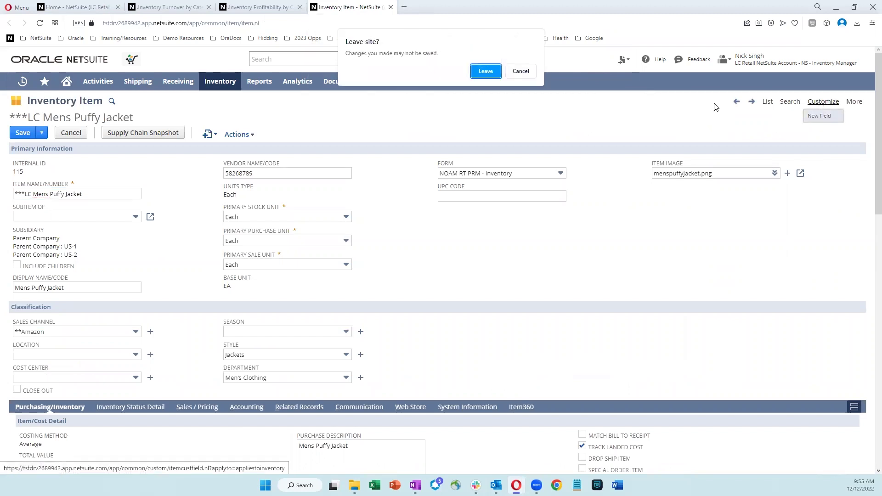
left_click(486, 71)
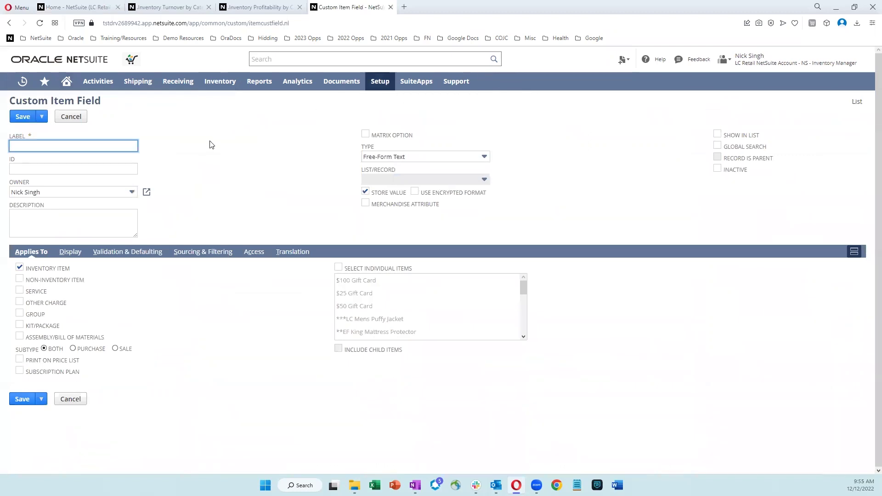
Step: Define a 'Close Out' Check Box field on the Main subtab, then cancel it
type("Close Out")
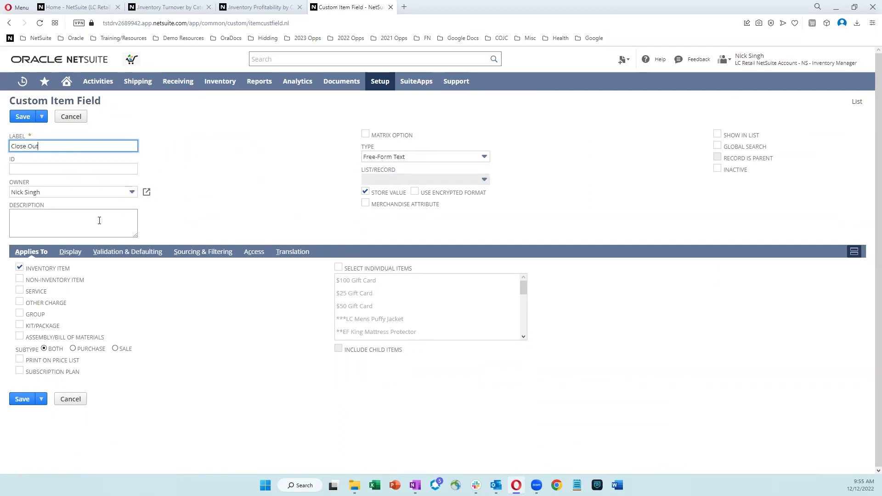
left_click(484, 157)
left_click_drag(488, 202, 484, 174)
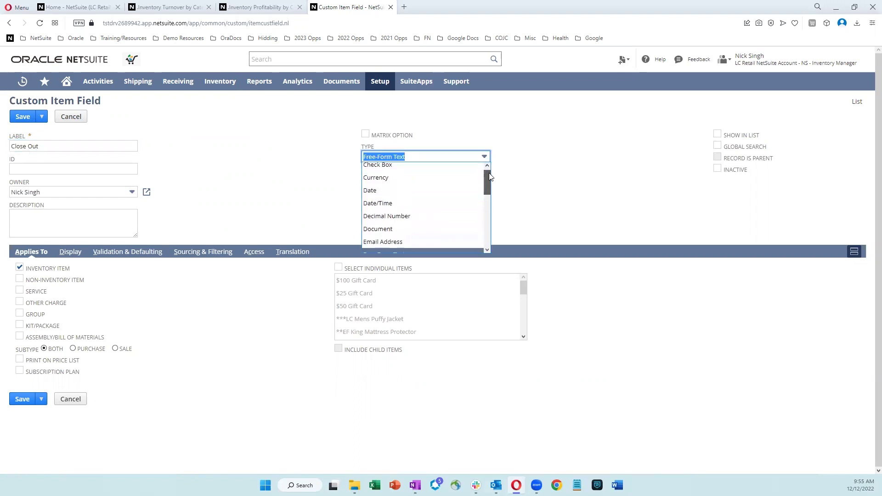
left_click(417, 170)
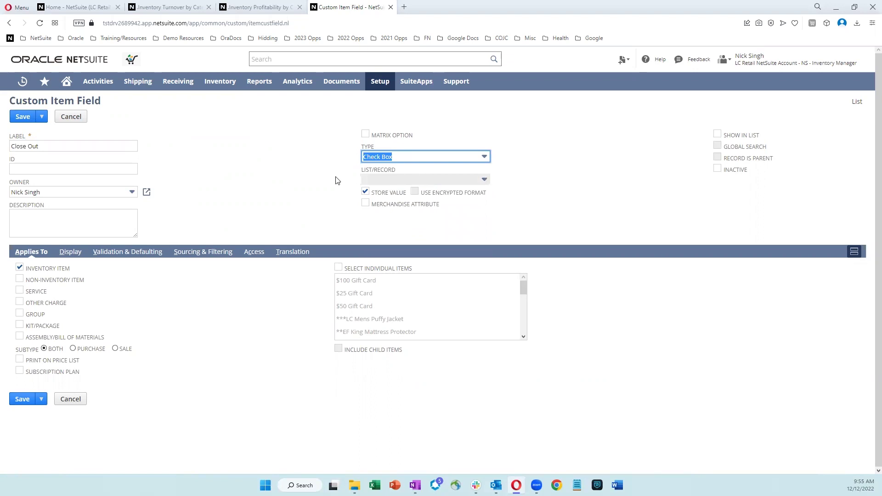
left_click(70, 253)
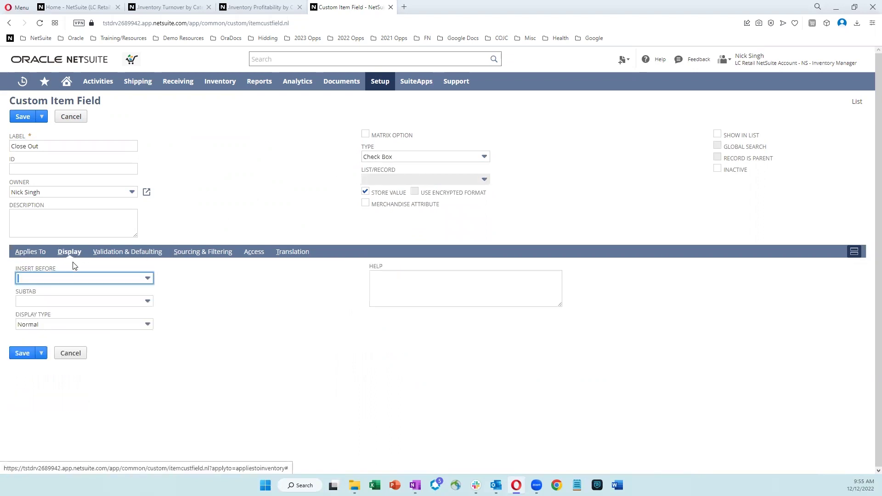
left_click(69, 300)
type("Main")
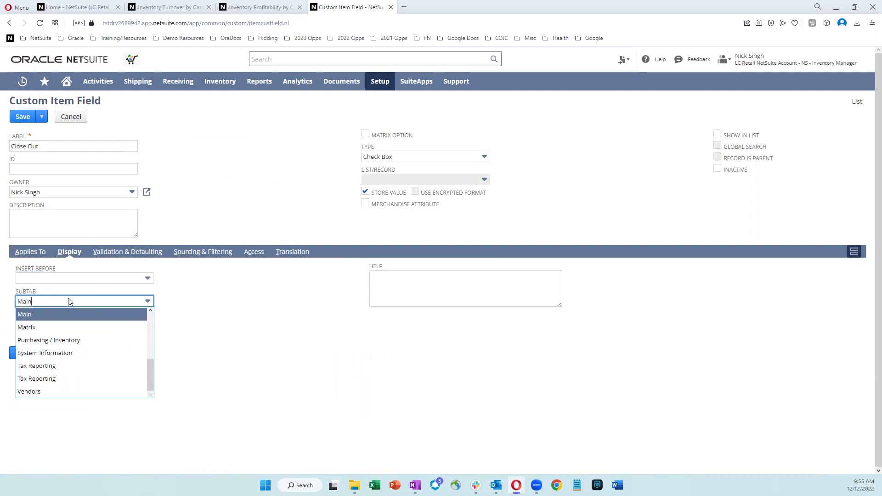
key("Tab")
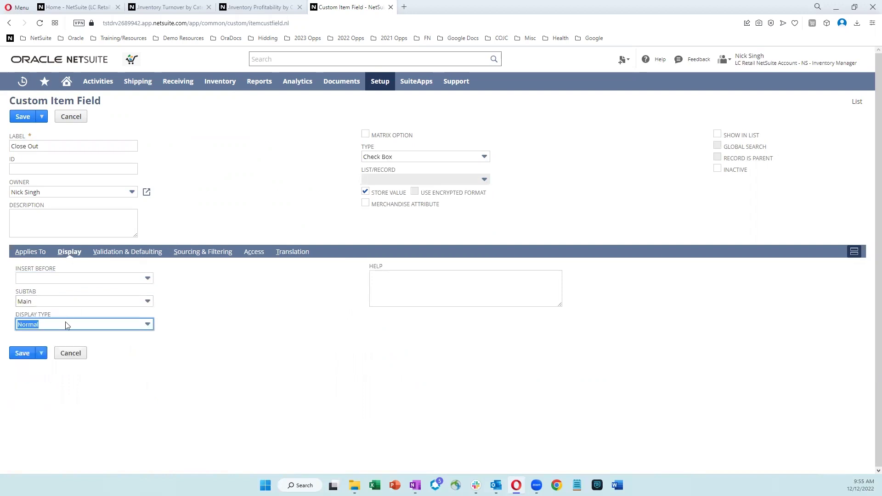
left_click(77, 356)
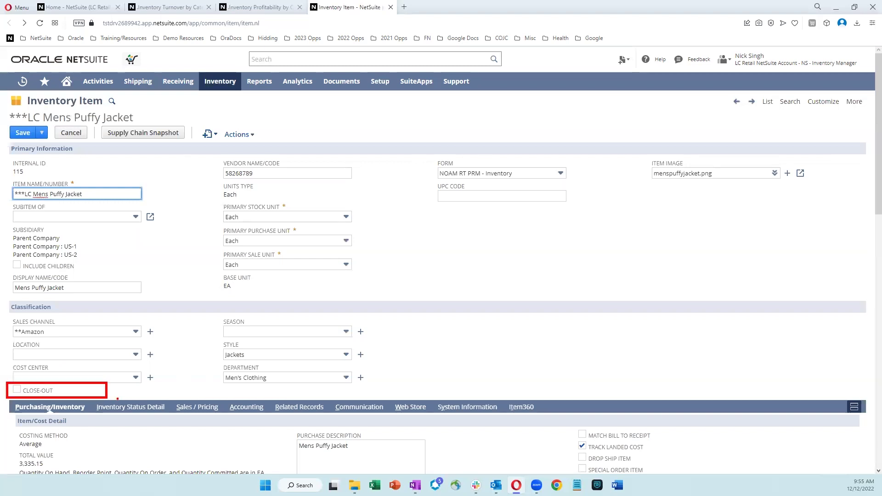
Step: Tick the jacket's CLOSE-OUT checkbox and go back to the Home dashboard
left_click(16, 389)
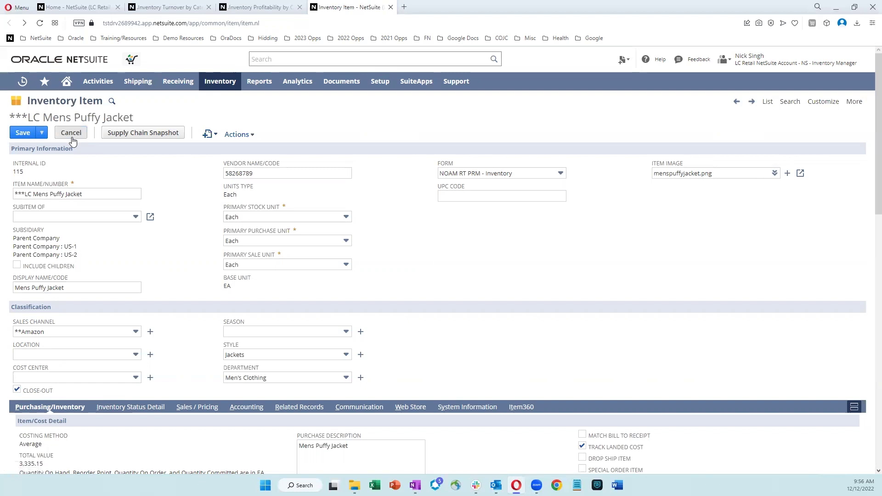
left_click(62, 89)
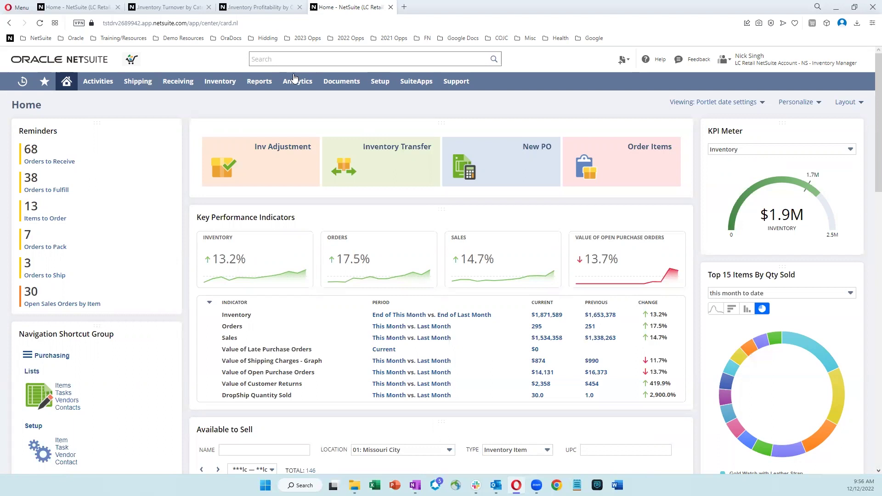
Step: Show the Inventory Turnover by Category report and highlight the Womens rows and Turnover Rate column
left_click(170, 9)
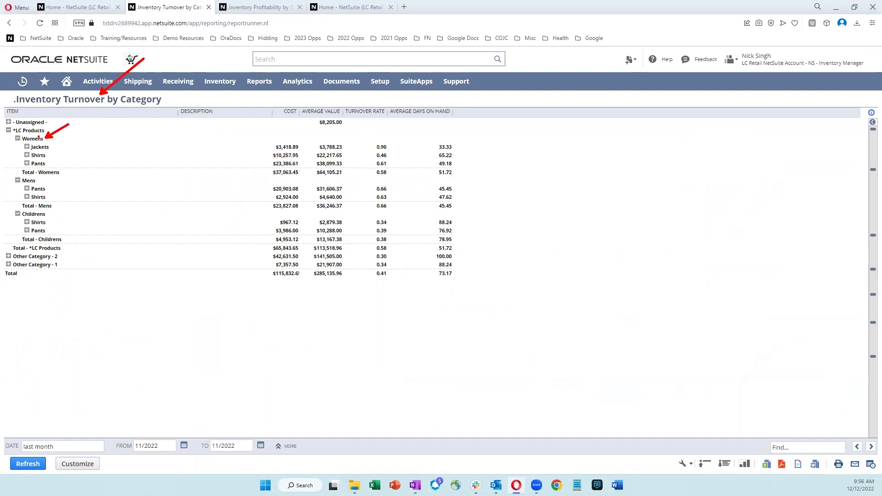
left_click_drag(21, 141, 70, 169)
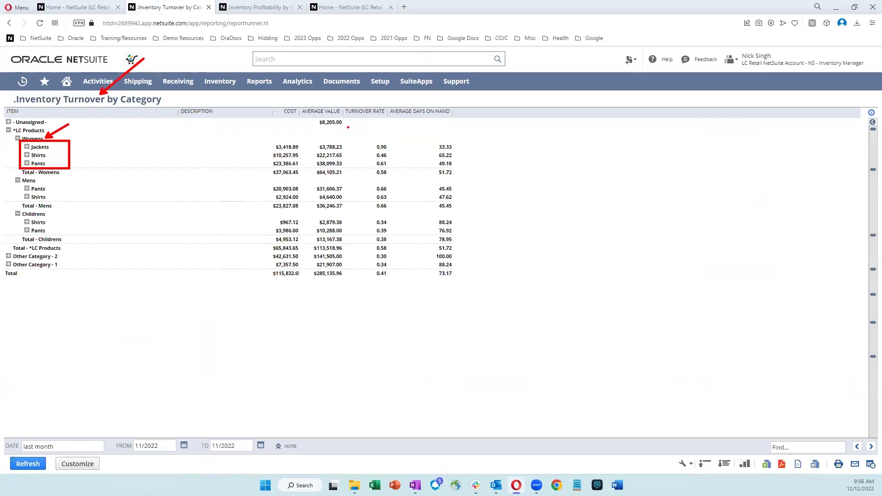
left_click_drag(349, 127, 365, 139)
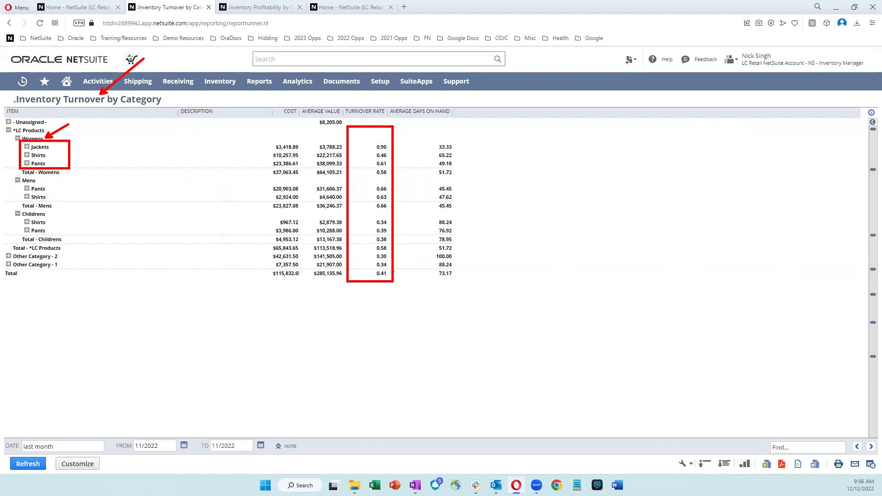
Step: Switch to the Inventory Profitability by Category report showing 42.49% overall gross profit
left_click(272, 8)
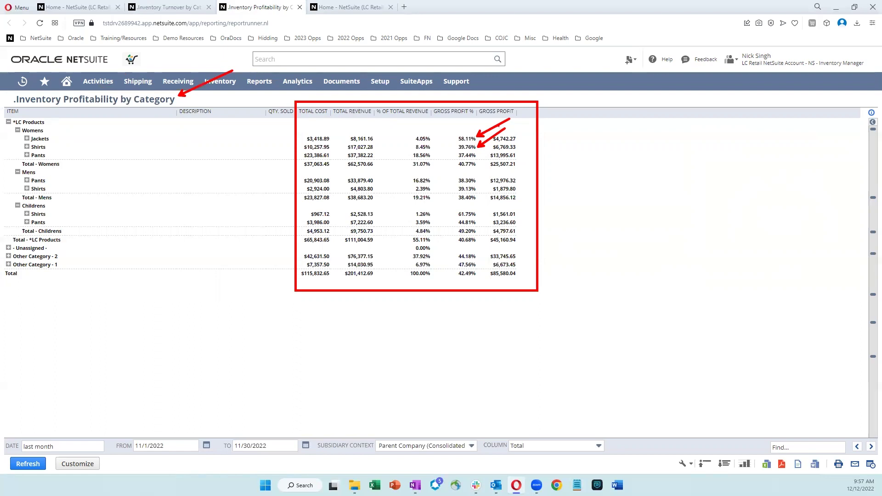
Step: From Home, open the Vendor Dashboard for Primary China Vendor via the Vendors shortcut
left_click(90, 8)
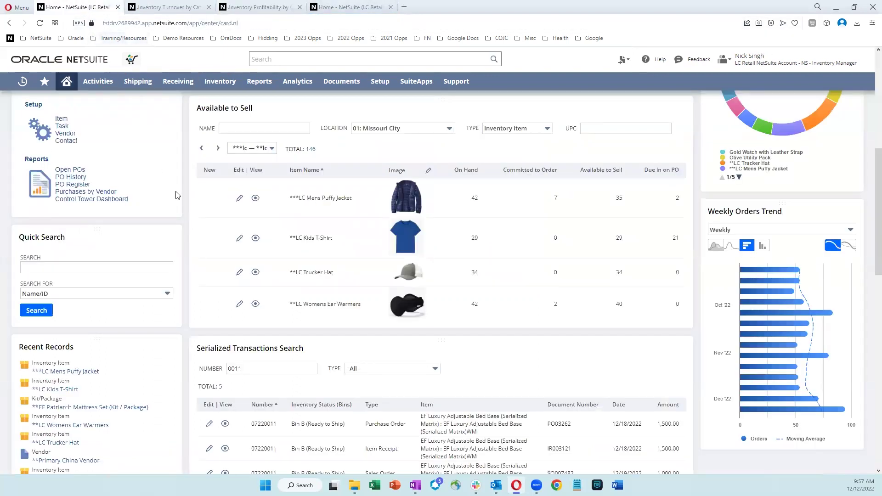
scroll(179, 198, "up", 1)
scroll(179, 198, "up", 3)
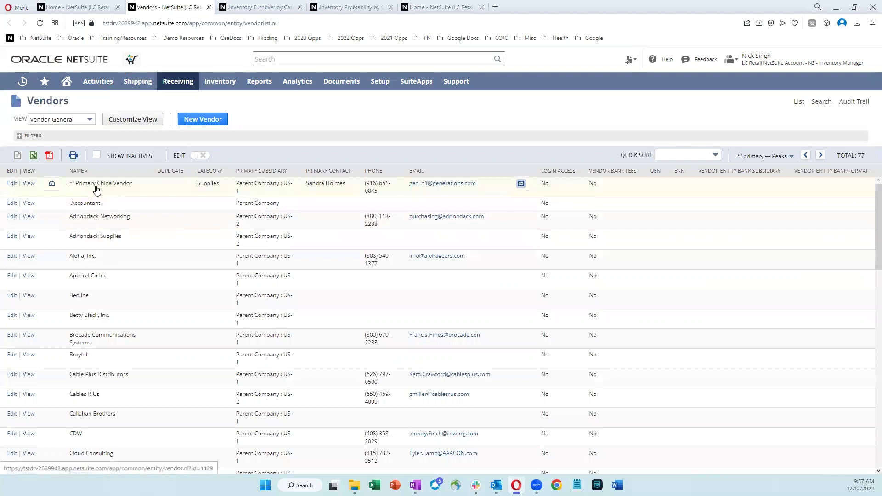
left_click(52, 186)
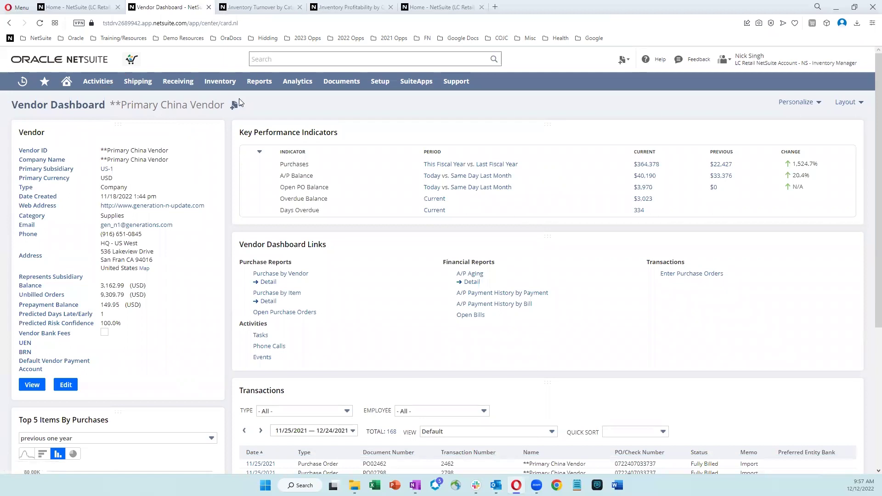
Step: Highlight the vendor title and KPI portlet, clear the marks, and return Home
left_click_drag(213, 99, 284, 66)
left_click_drag(238, 125, 868, 226)
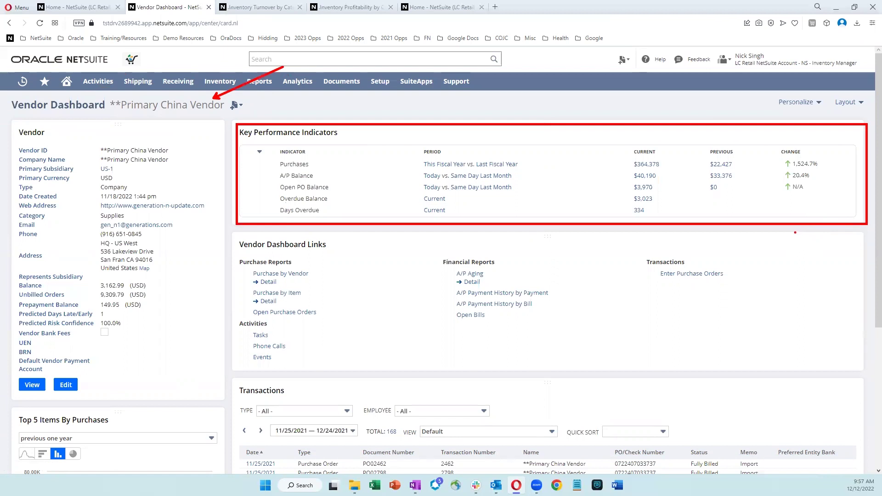
key("Escape")
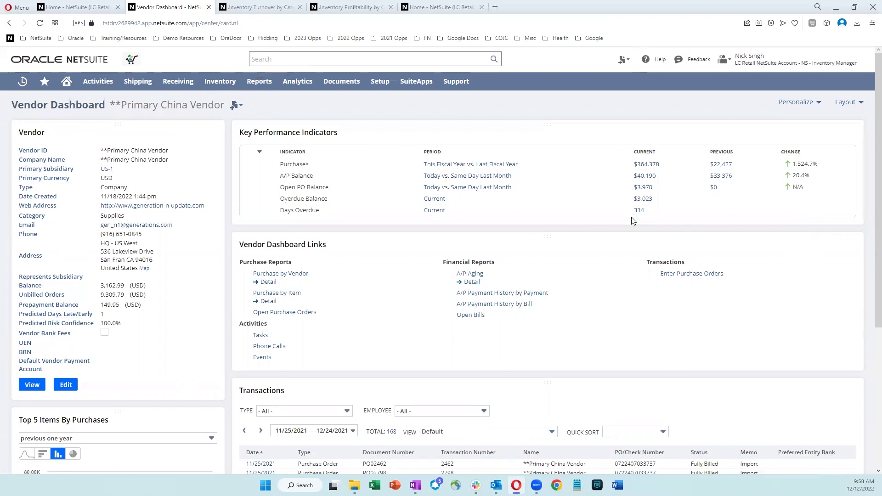
left_click(66, 82)
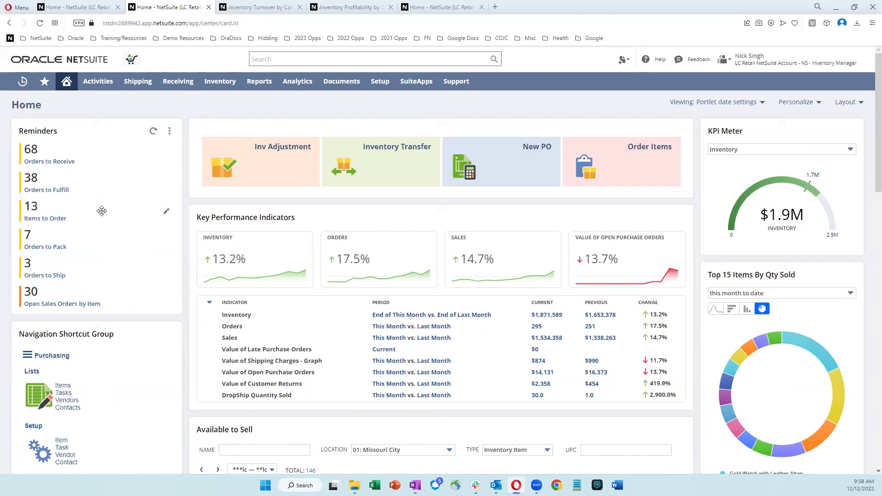
Step: Open the Items to Order reminder and list the Reorder Point Items
left_click(55, 220)
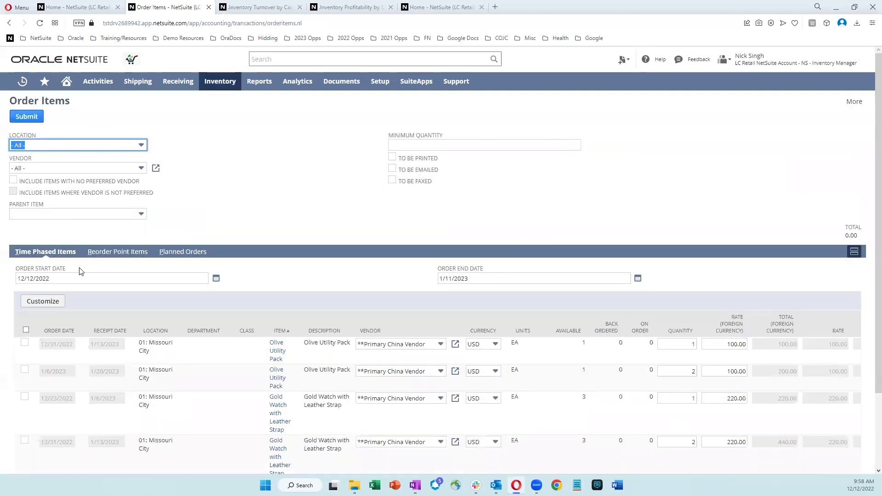
left_click(109, 254)
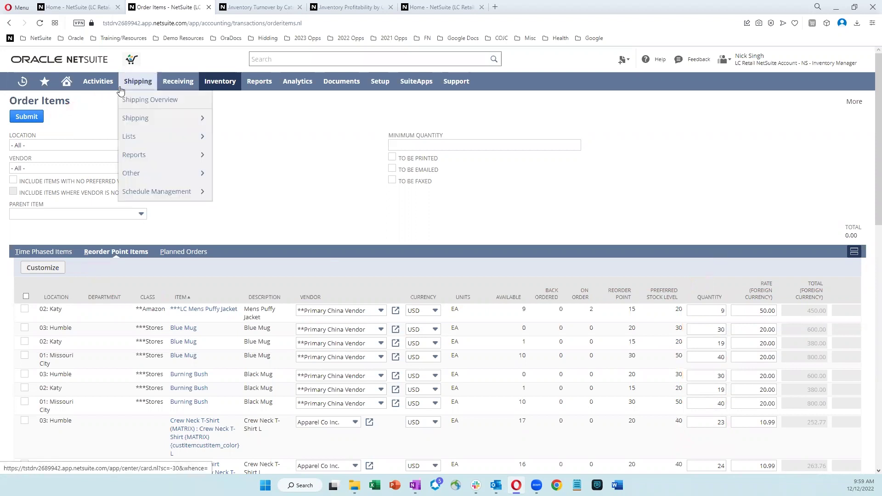
Step: Go back to the Home dashboard, whose Reminders show 68 orders to receive and 13 items to order
left_click(67, 87)
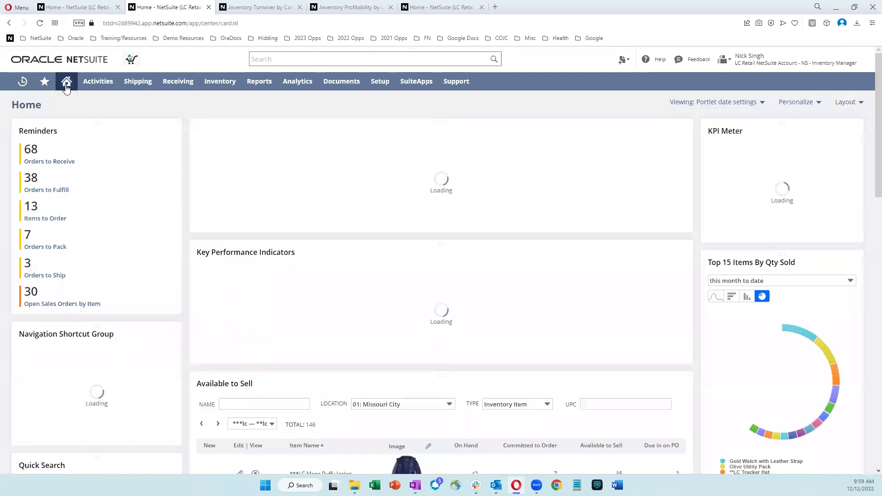